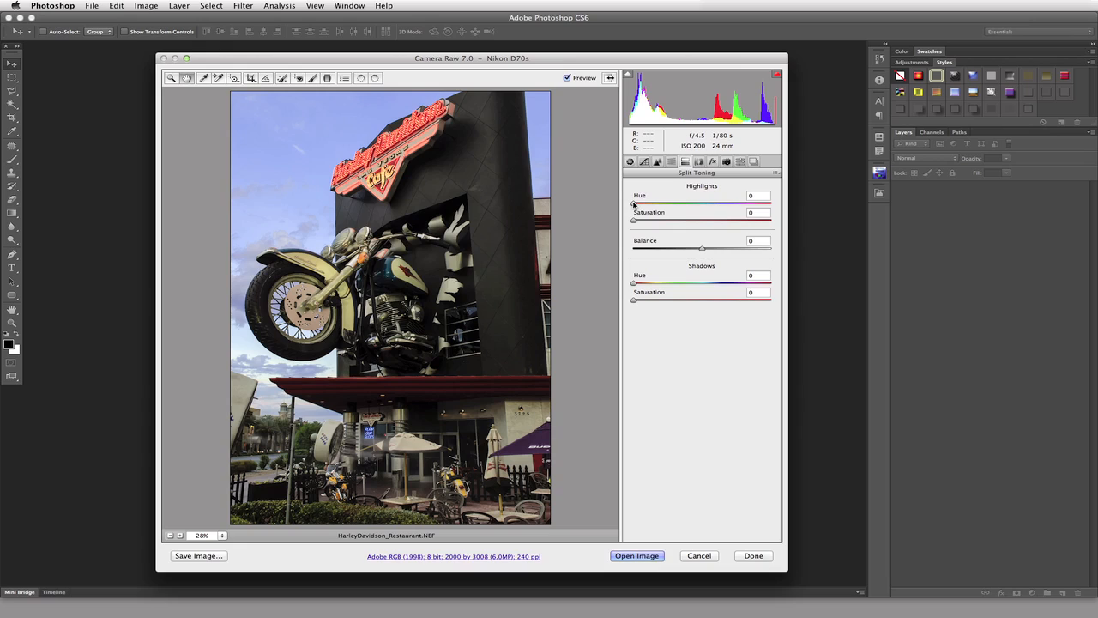
# Step: Tint the highlights with hue 60 and saturation 30, and compare the image without and with the effect
pyautogui.moveTo(633, 206)
pyautogui.mouseDown()
pyautogui.moveTo(723, 207)
pyautogui.moveTo(655, 202)
pyautogui.mouseUp()
pyautogui.moveTo(637, 225); pyautogui.dragTo(671, 218)
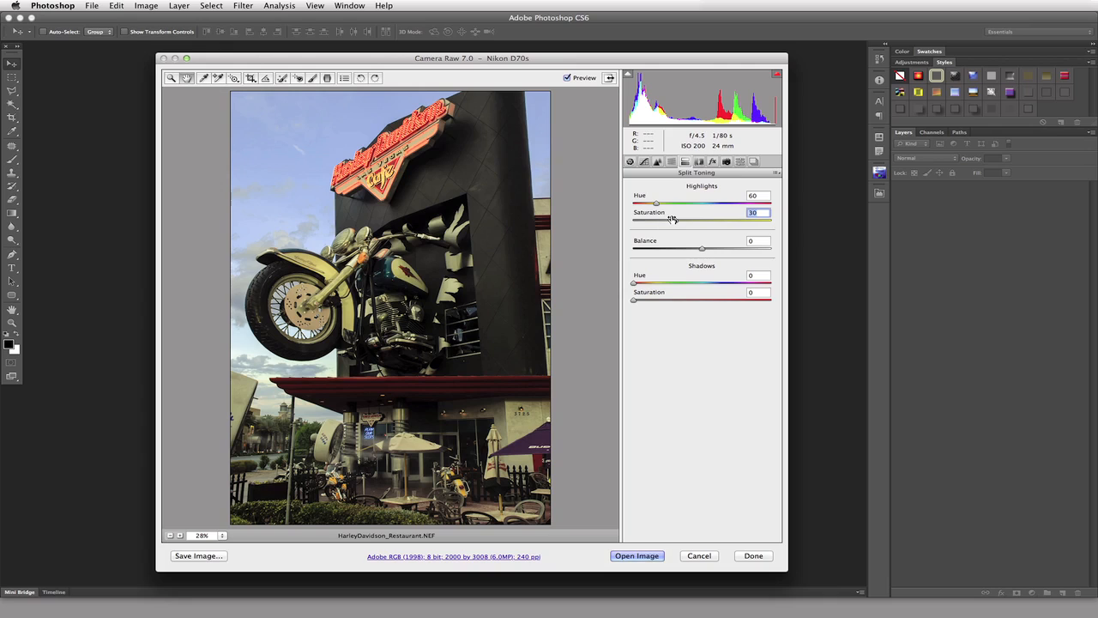
pyautogui.click(568, 78)
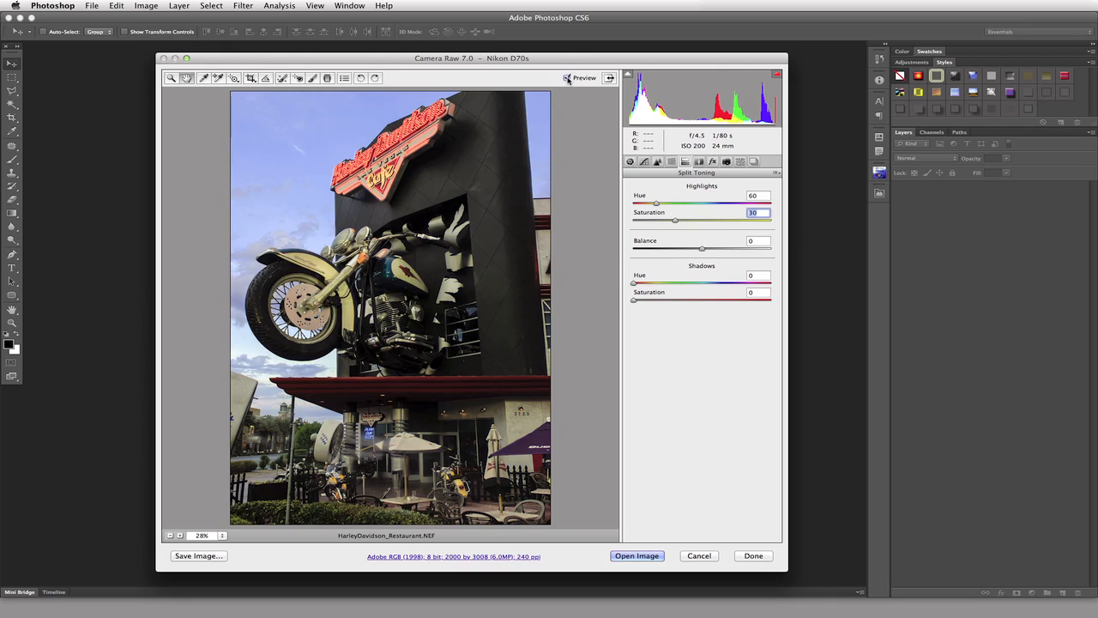
pyautogui.click(568, 78)
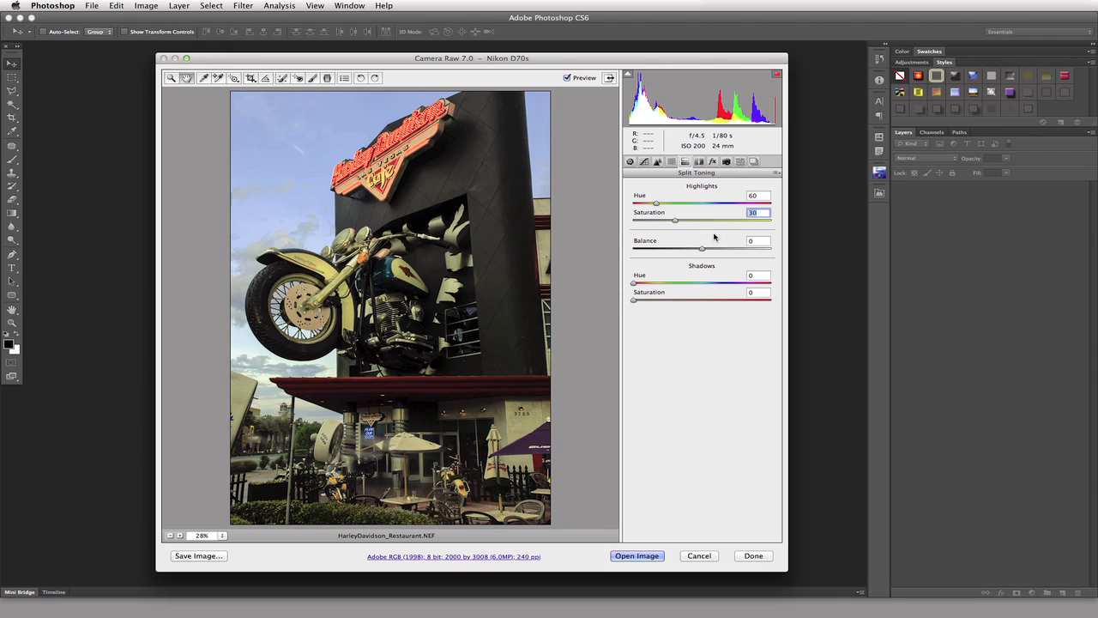
# Step: Tint the shadows with hue 239 and saturation 60
pyautogui.moveTo(635, 284); pyautogui.dragTo(725, 287)
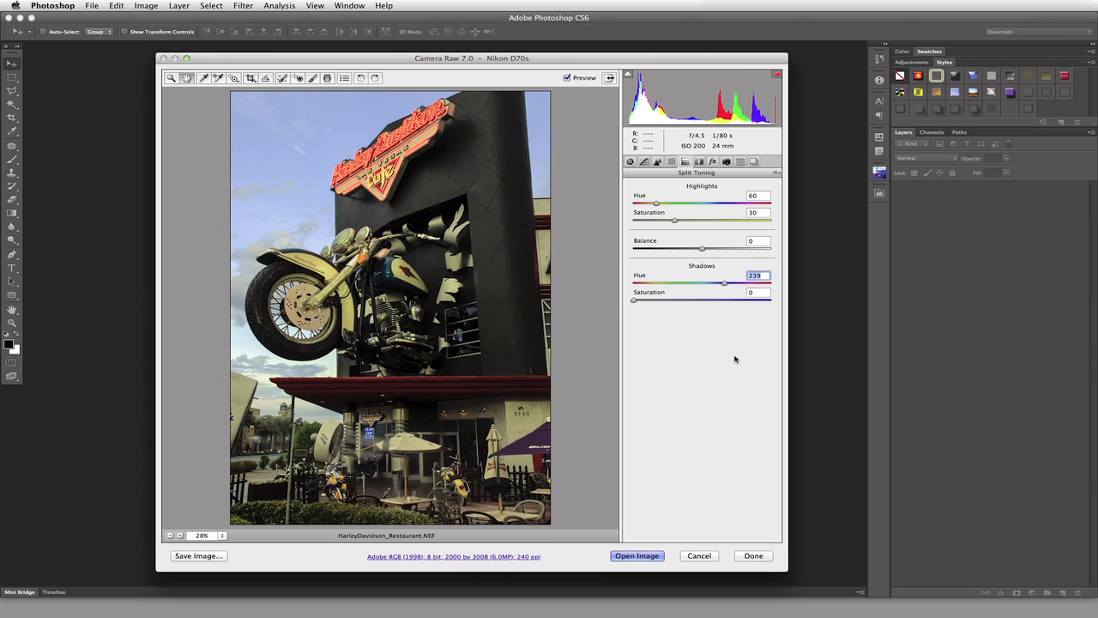
pyautogui.click(756, 292)
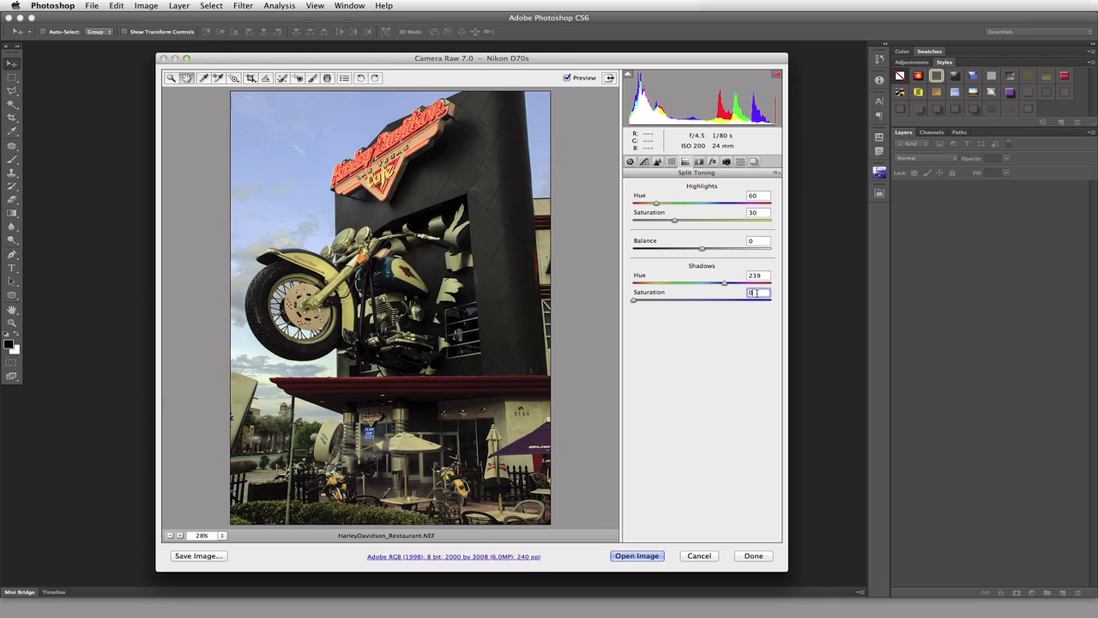
pyautogui.write('30')
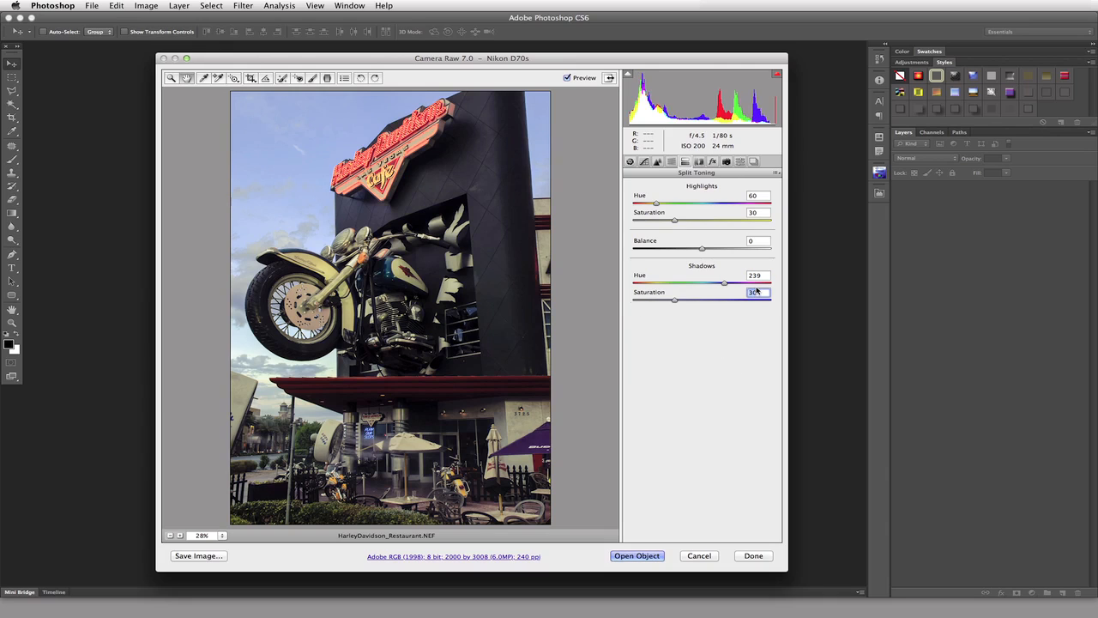
pyautogui.hotkey('shift', 'Up')
pyautogui.hotkey('shift', 'Up')
pyautogui.hotkey('shift', 'Up')
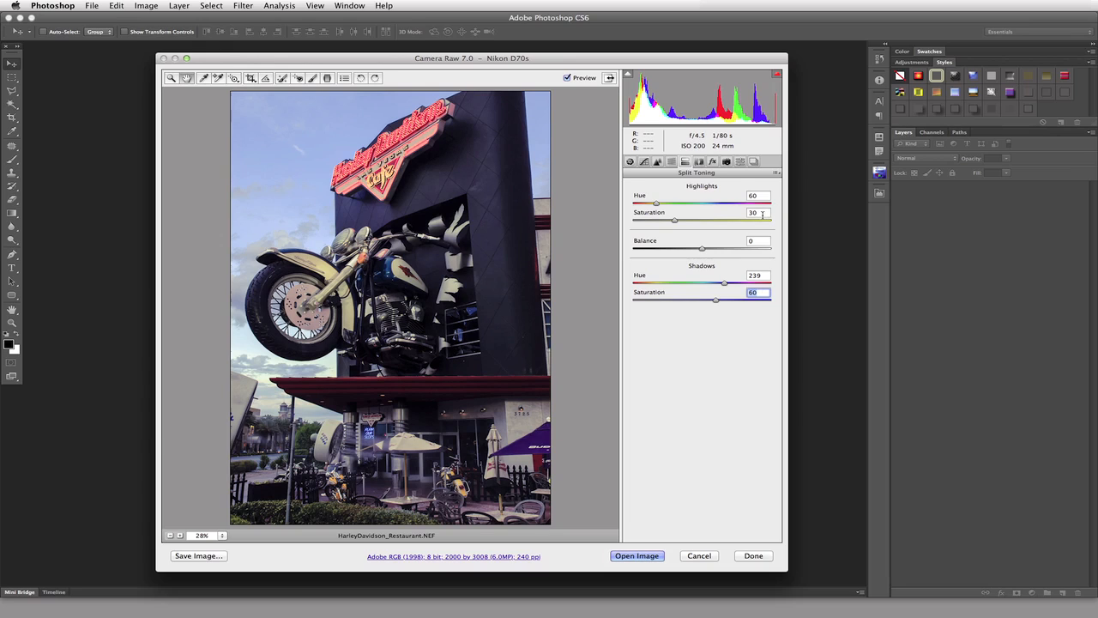
# Step: Raise the highlights saturation to 60 and set the shadows hue to 240
pyautogui.click(763, 213)
pyautogui.hotkey('shift', 'Up')
pyautogui.hotkey('shift', 'Up')
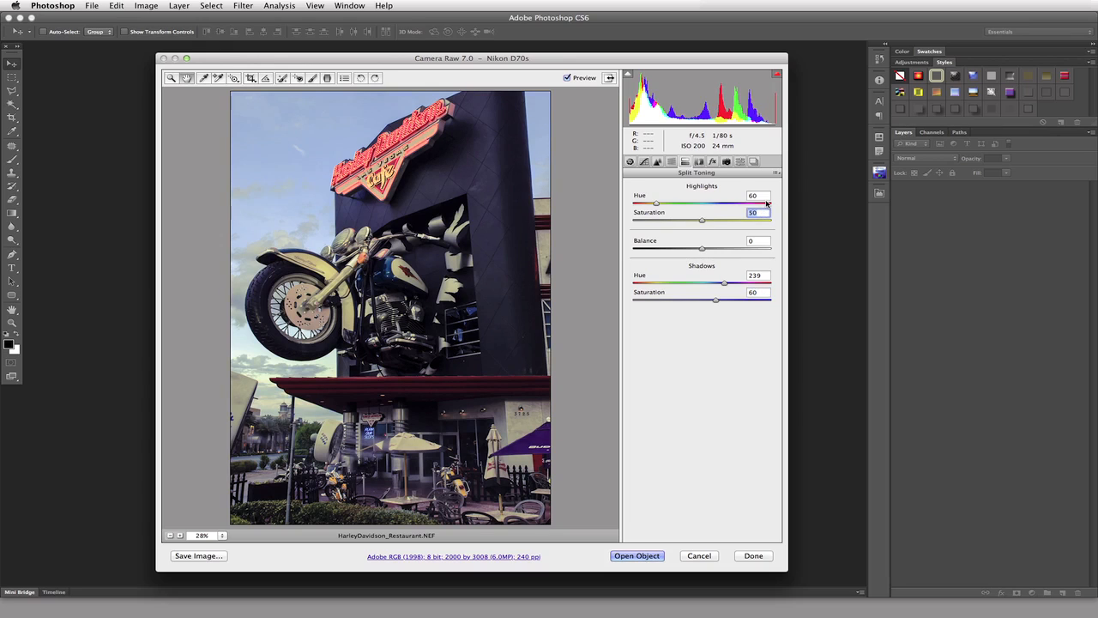
pyautogui.hotkey('shift', 'Up')
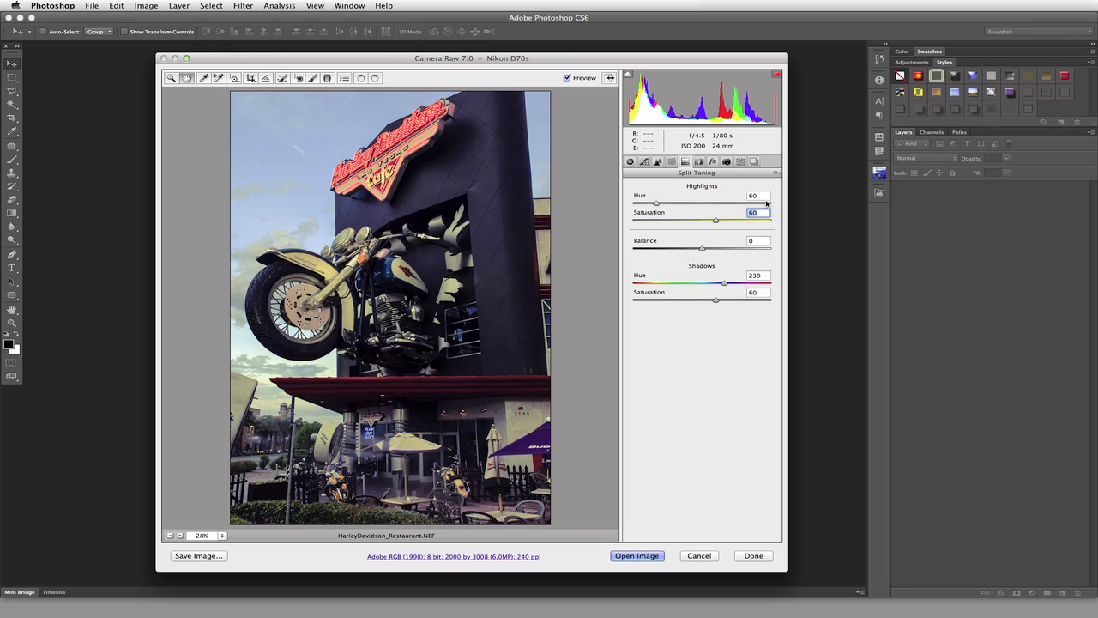
pyautogui.click(760, 274)
pyautogui.write('240')
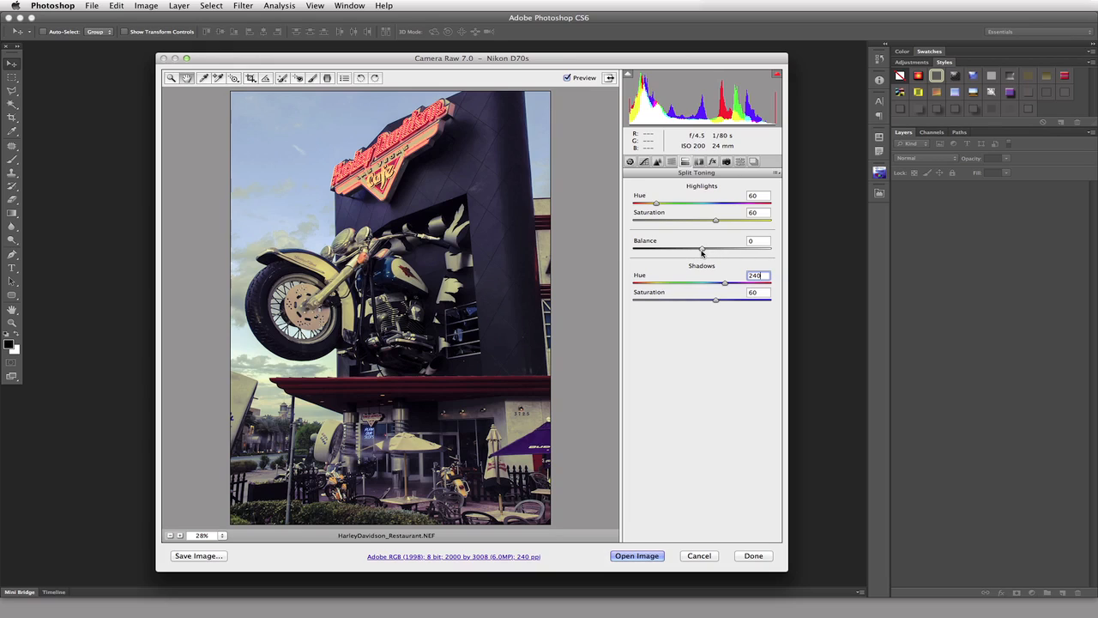
# Step: Try the split-toning balance at +78 and at -60, and bring it back to 0
pyautogui.moveTo(702, 249); pyautogui.dragTo(758, 249)
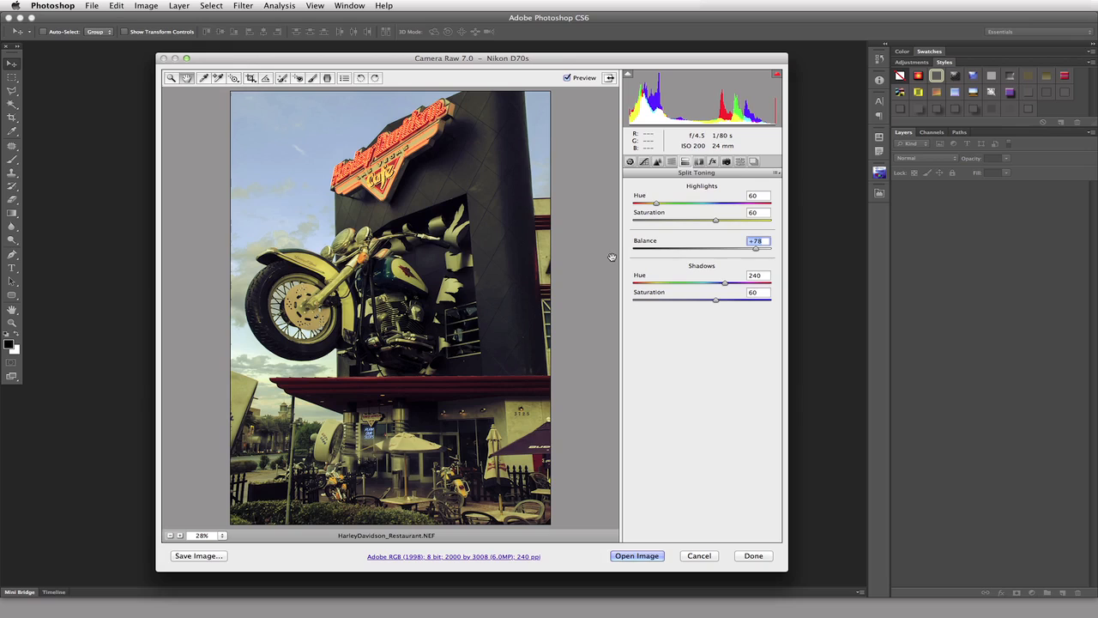
pyautogui.moveTo(755, 249); pyautogui.dragTo(663, 253)
pyautogui.click(766, 240)
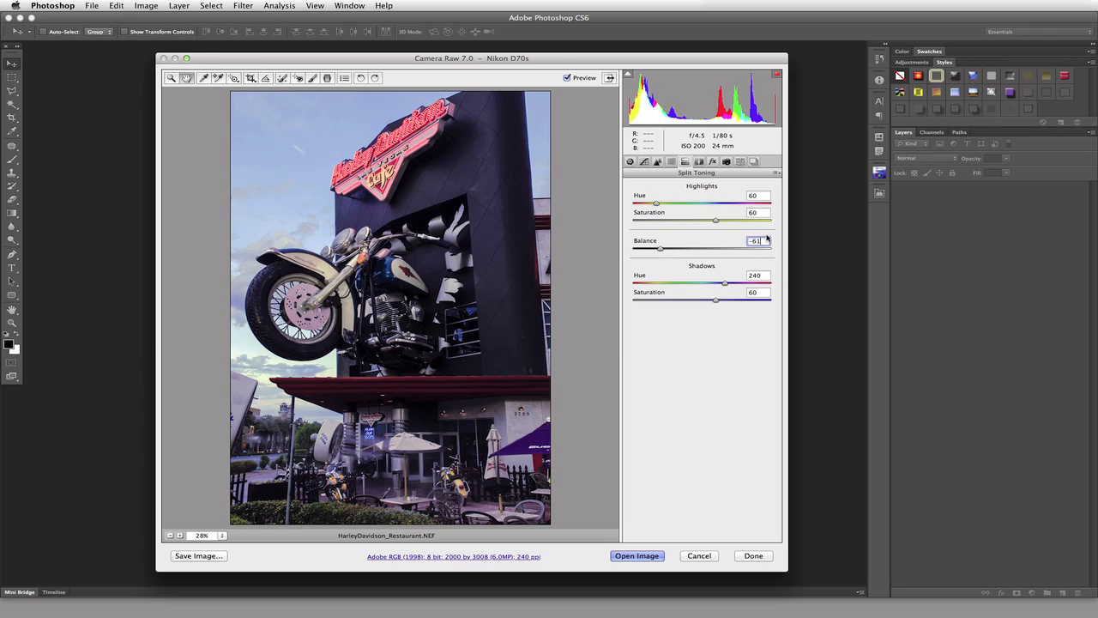
pyautogui.press('Up')
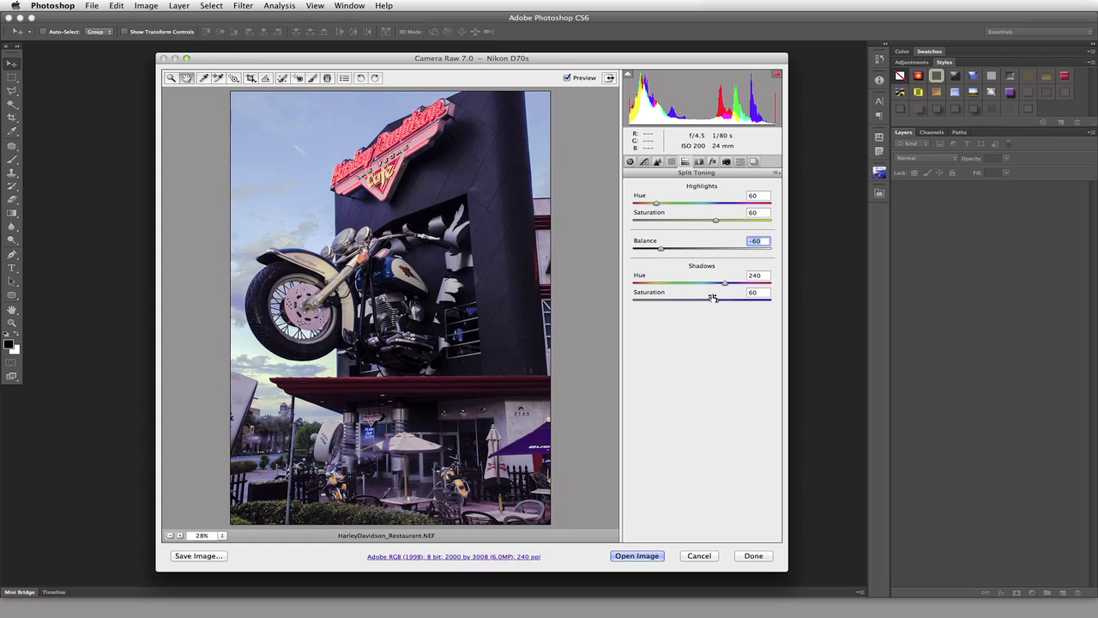
pyautogui.hotkey('shift', 'Up')
pyautogui.hotkey('shift', 'Up')
pyautogui.hotkey('shift', 'Up')
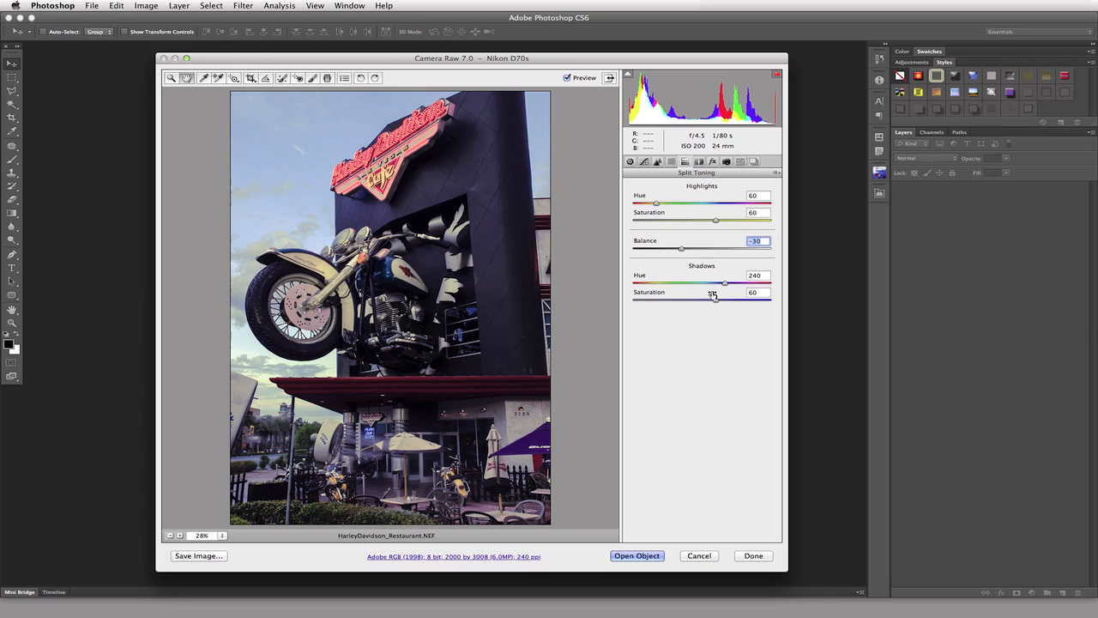
pyautogui.hotkey('shift', 'Up')
pyautogui.hotkey('shift', 'Up')
pyautogui.hotkey('shift', 'Up')
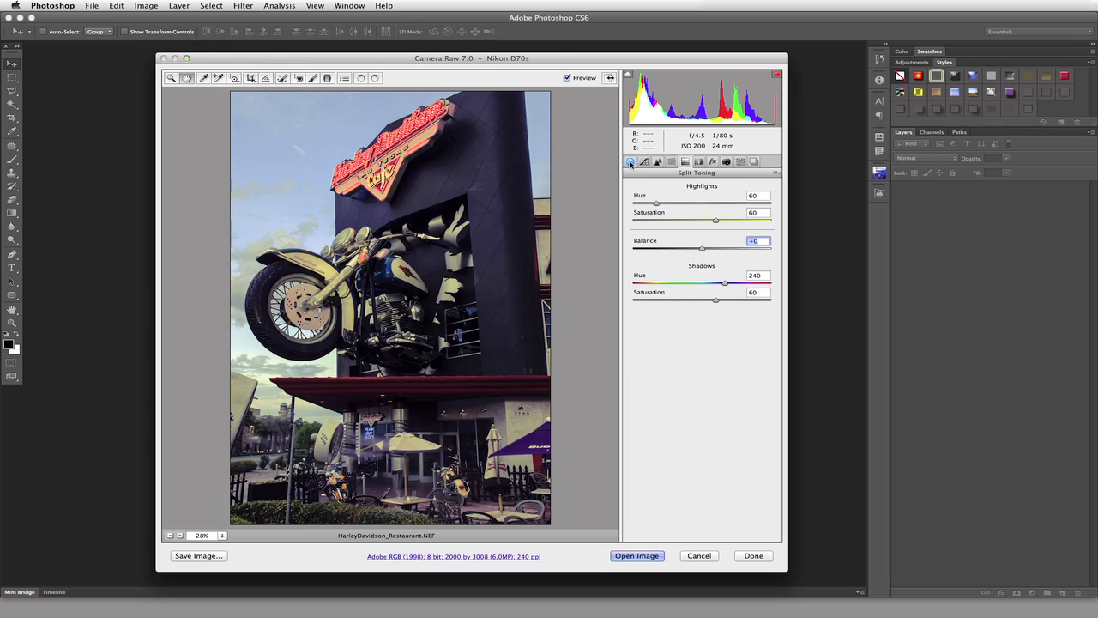
# Step: Remove the photo's original colors by setting the Basic saturation to -100, and return to the Split Toning settings
pyautogui.click(630, 163)
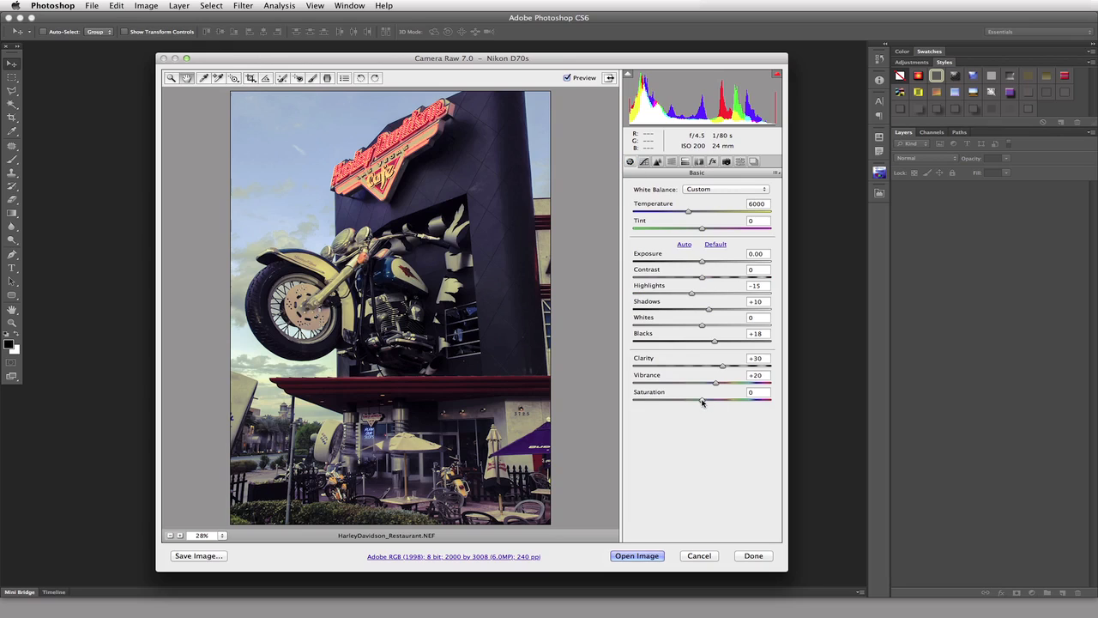
pyautogui.moveTo(701, 401); pyautogui.dragTo(607, 417)
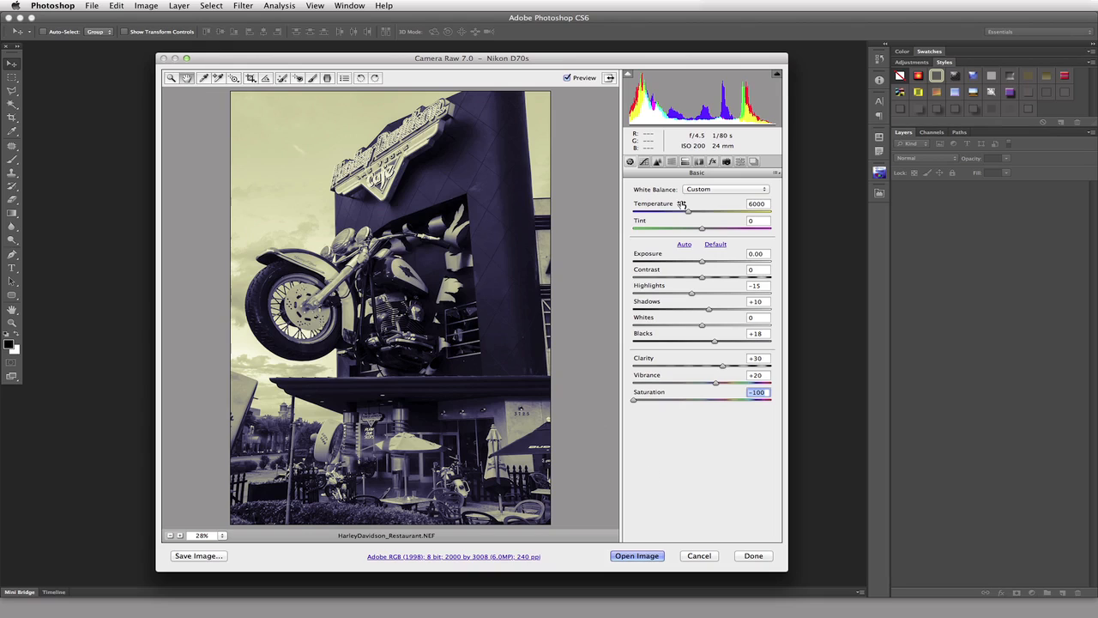
pyautogui.click(686, 163)
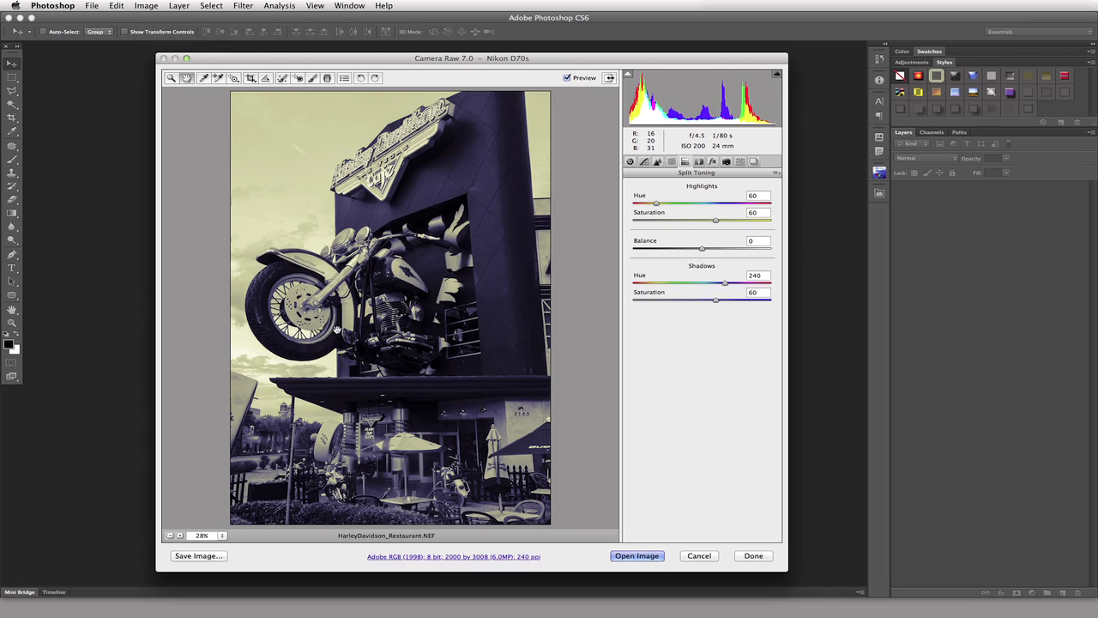
# Step: Try the balance at -44 and at +42 on the desaturated photo, keeping the shadows saturation at 60
pyautogui.moveTo(702, 248); pyautogui.dragTo(670, 254)
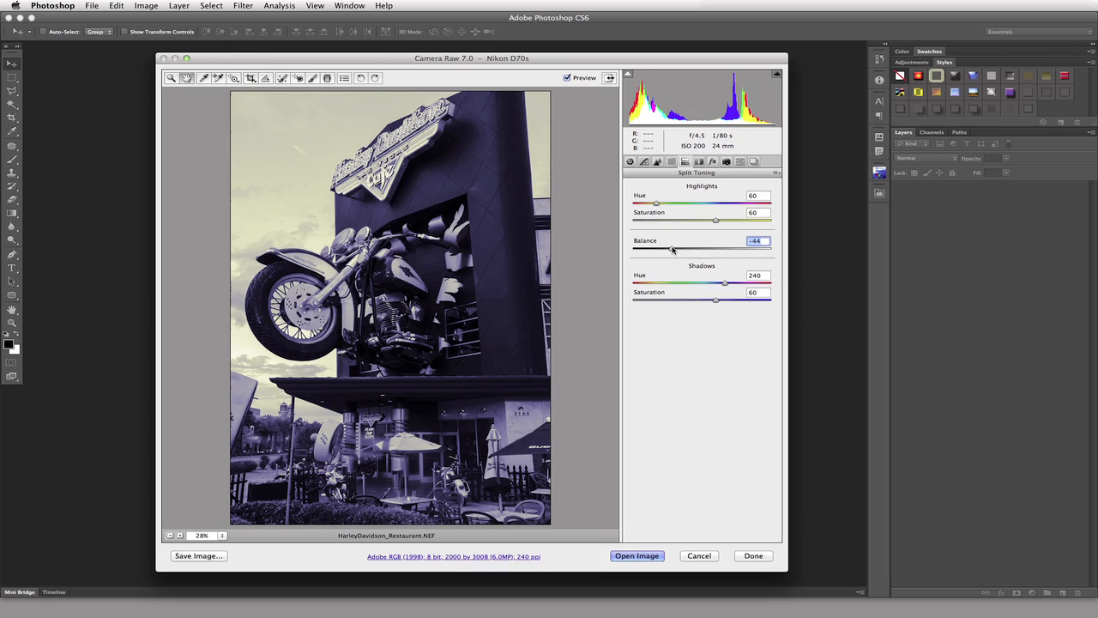
pyautogui.moveTo(672, 248); pyautogui.dragTo(730, 251)
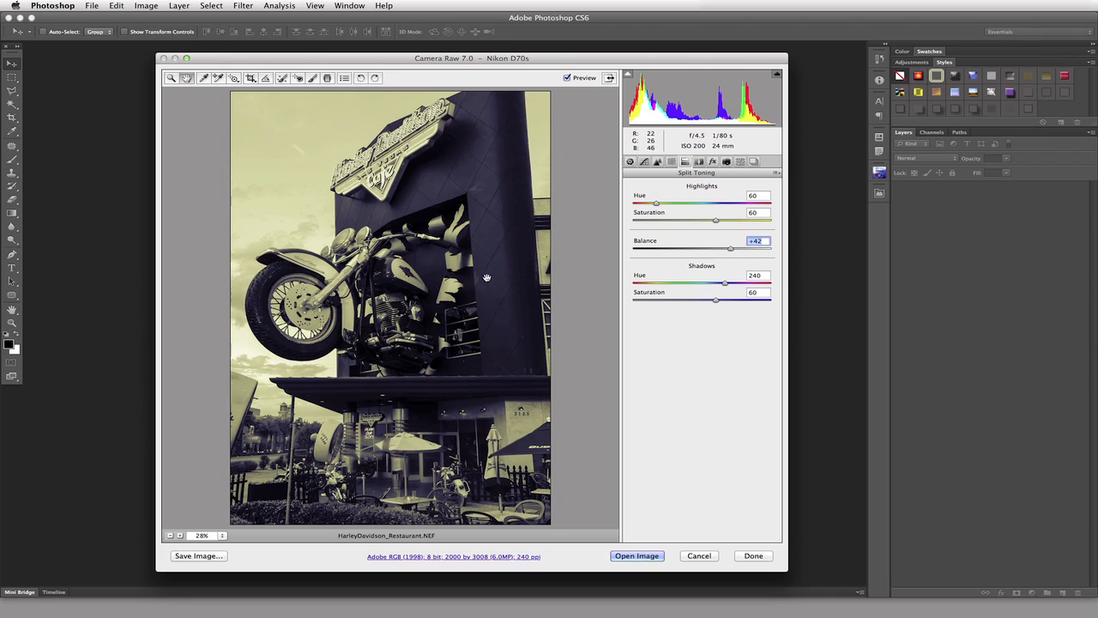
pyautogui.click(719, 301)
pyautogui.moveTo(719, 301)
pyautogui.mouseDown()
pyautogui.moveTo(771, 299)
pyautogui.moveTo(715, 301)
pyautogui.mouseUp()
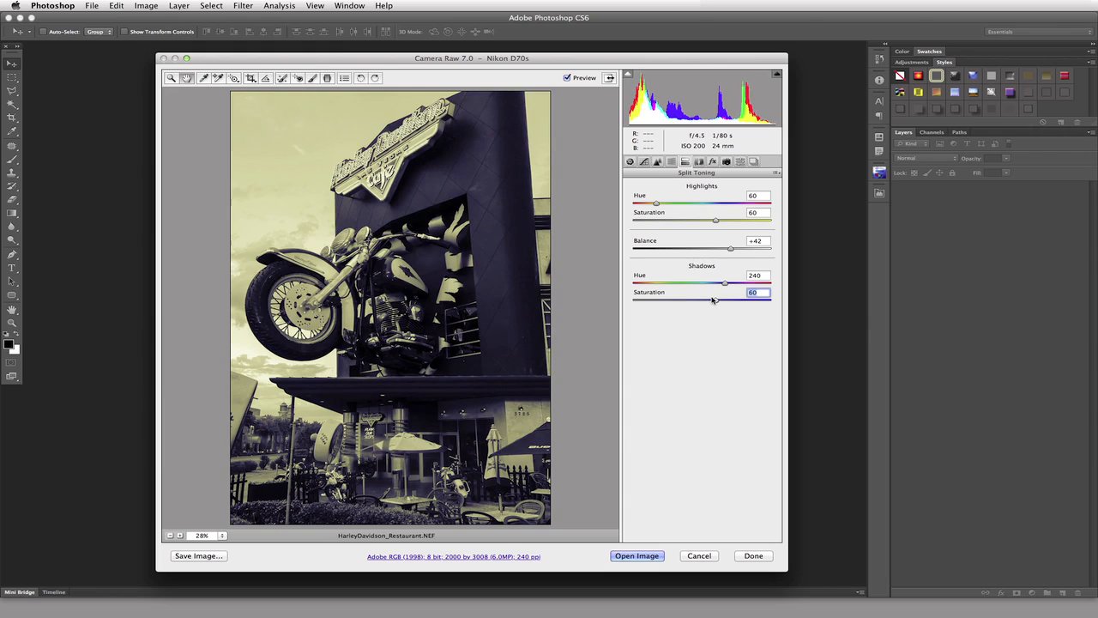
# Step: Set the split-toning balance to +20
pyautogui.moveTo(730, 251); pyautogui.dragTo(712, 251)
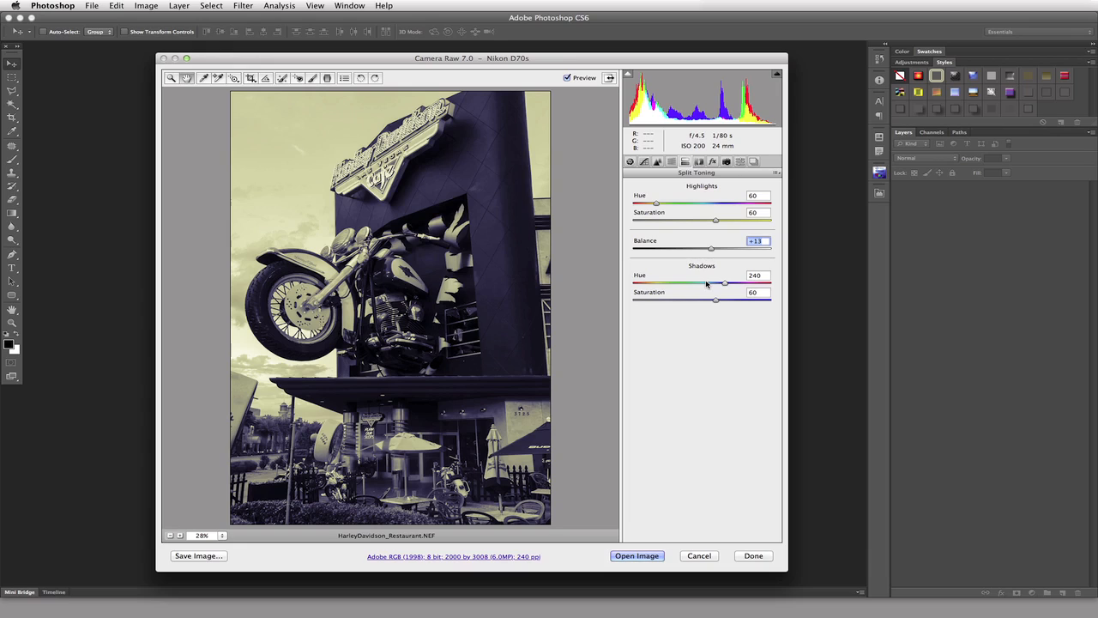
pyautogui.click(764, 241)
pyautogui.press('Up')
pyautogui.press('Up')
pyautogui.press('Up')
pyautogui.press('Up')
pyautogui.press('Up')
pyautogui.press('Up')
pyautogui.press('Up')
pyautogui.click(778, 175)
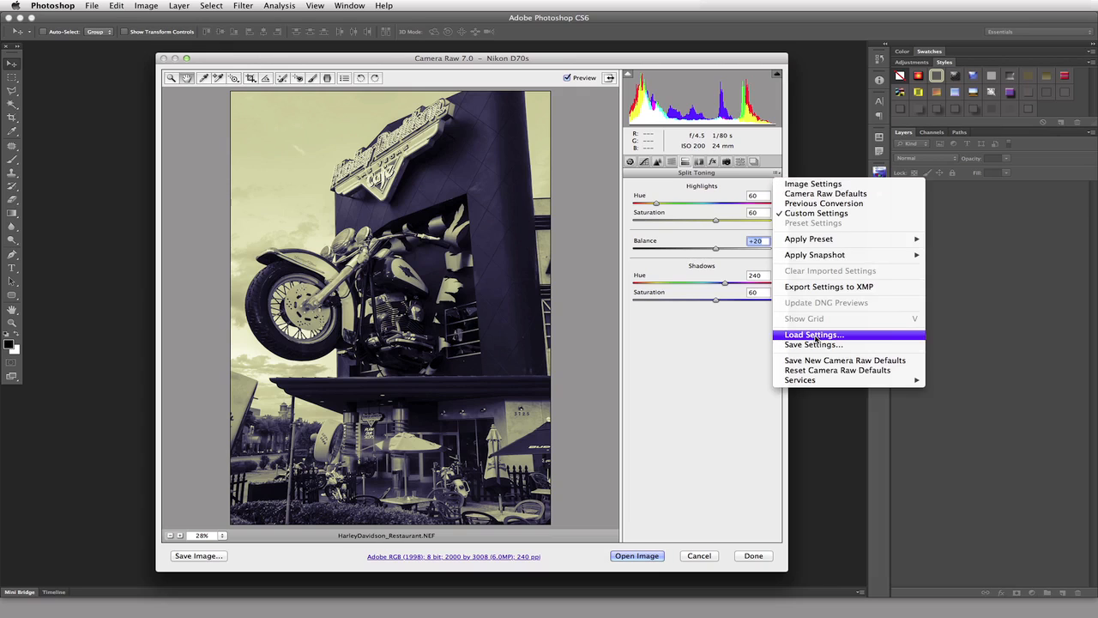
pyautogui.click(728, 344)
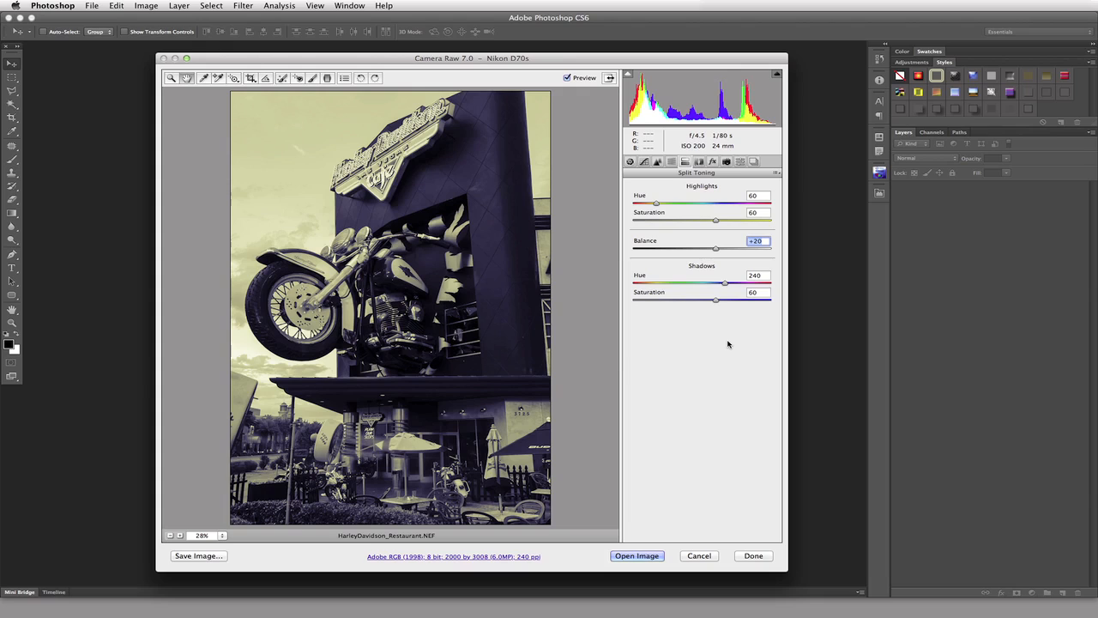